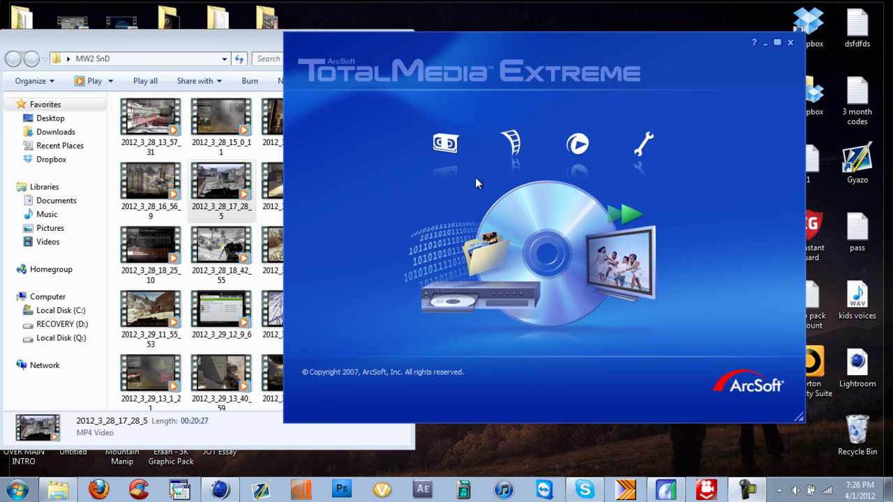
Step: Choose Create AVCHD Movie from the Create Disc menu to start an empty AVCHD project
mouse_move(512, 145)
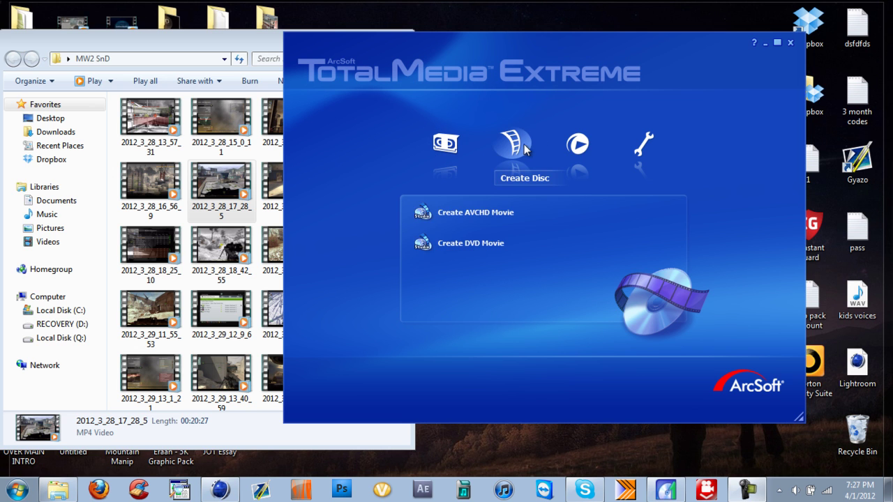
mouse_move(618, 145)
mouse_move(577, 147)
click(501, 216)
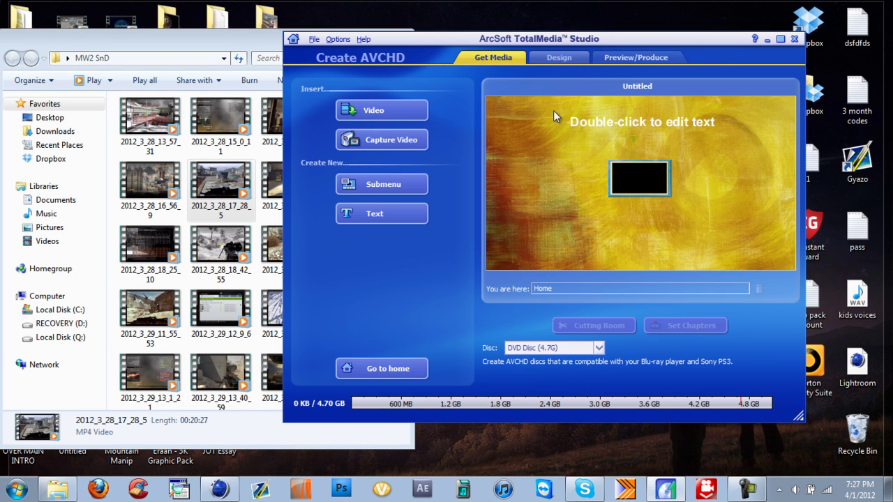
Step: Drag the 2012_3_28_17_28_5 clip from the MW2 SnD folder onto the disc menu preview
click(178, 39)
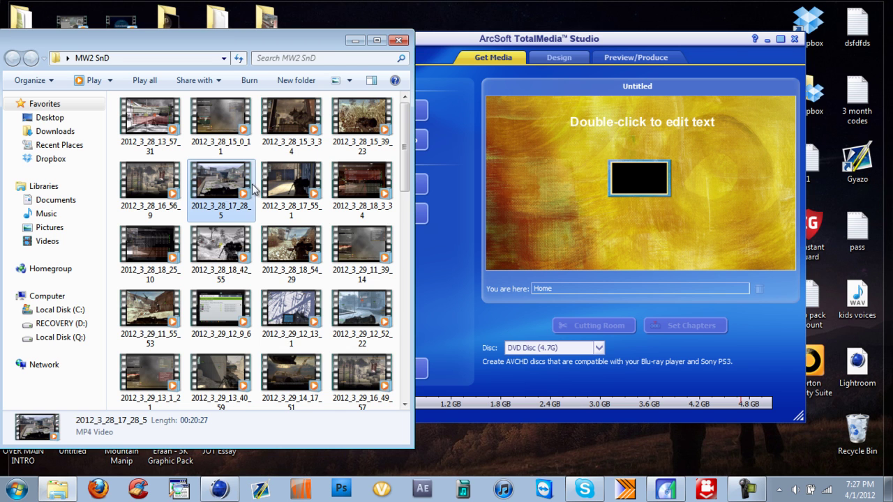
drag(254, 188, 642, 188)
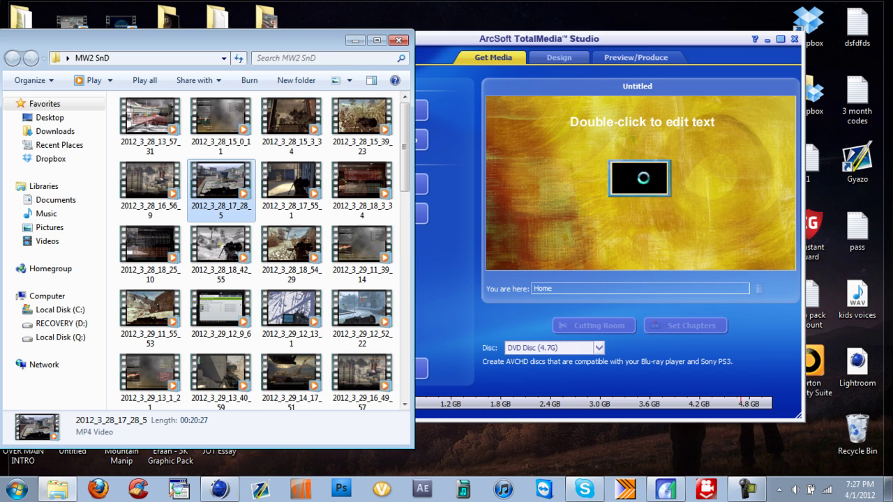
click(595, 43)
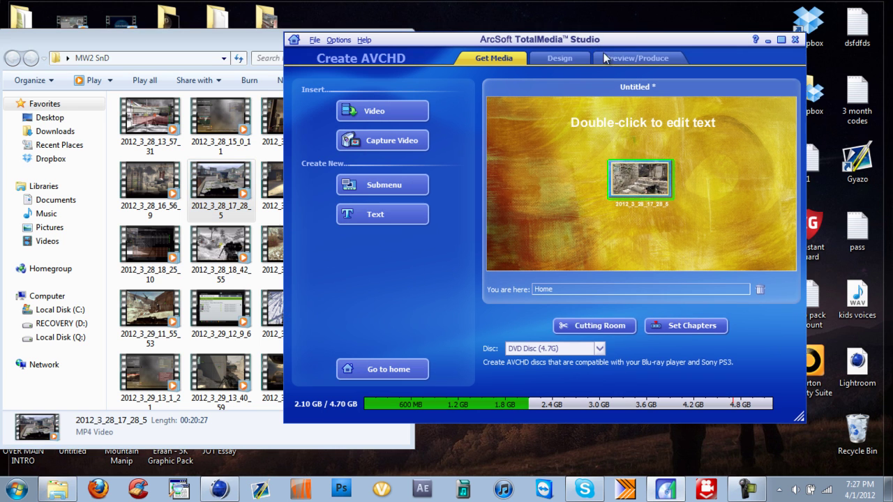
Step: Open the Cutting Room for the 2012_3_28_17_28_5 clip
click(600, 325)
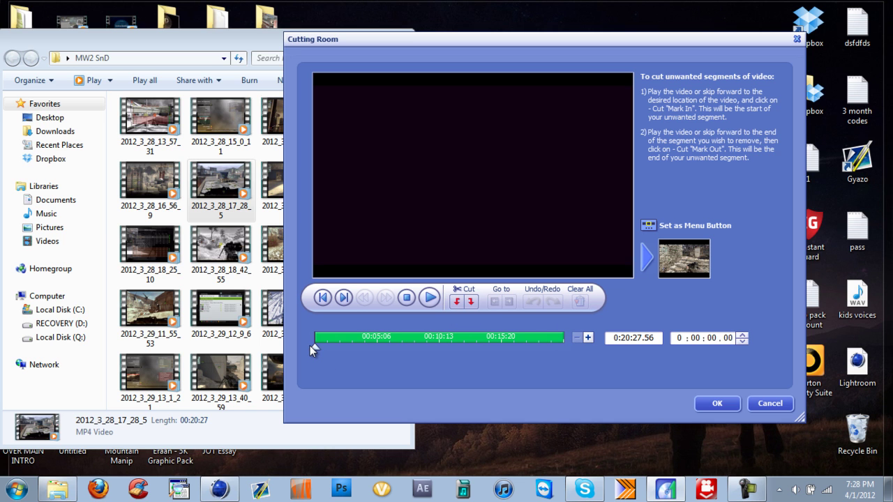
Step: Set Cut Mark In at 0:20:11.42 and Cut Mark Out at the clip's start
click(553, 337)
click(562, 340)
drag(563, 347, 558, 346)
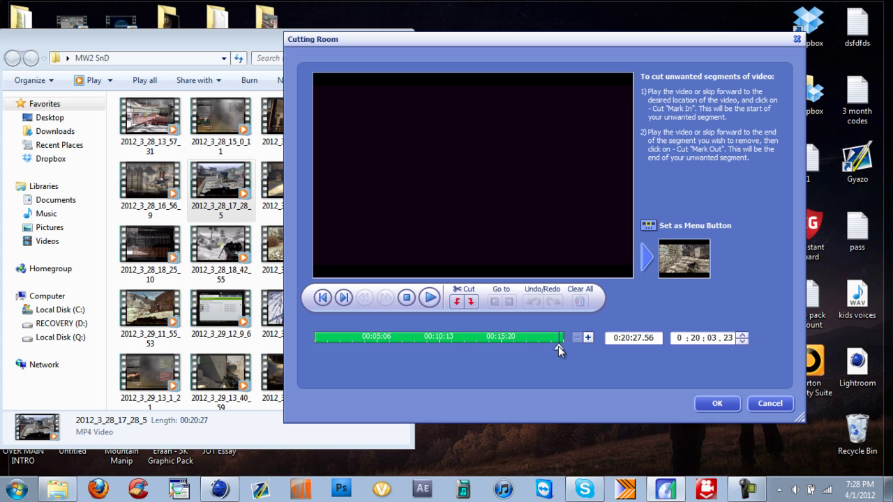
click(431, 300)
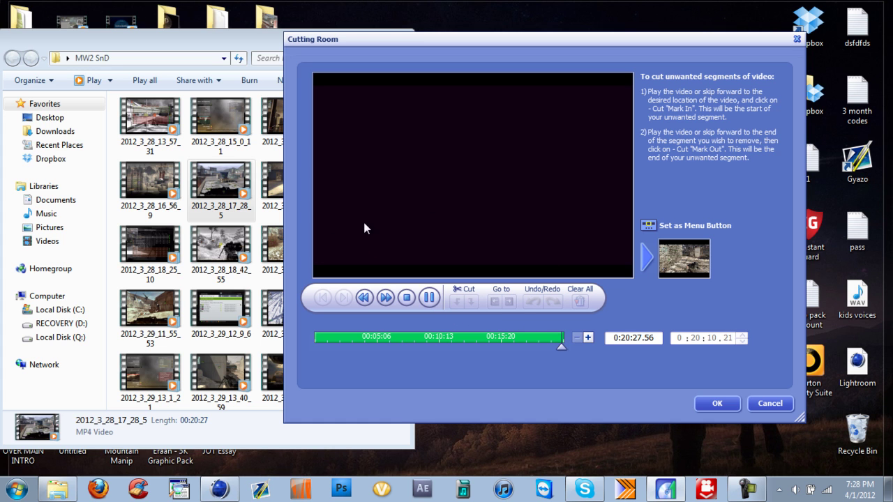
click(429, 300)
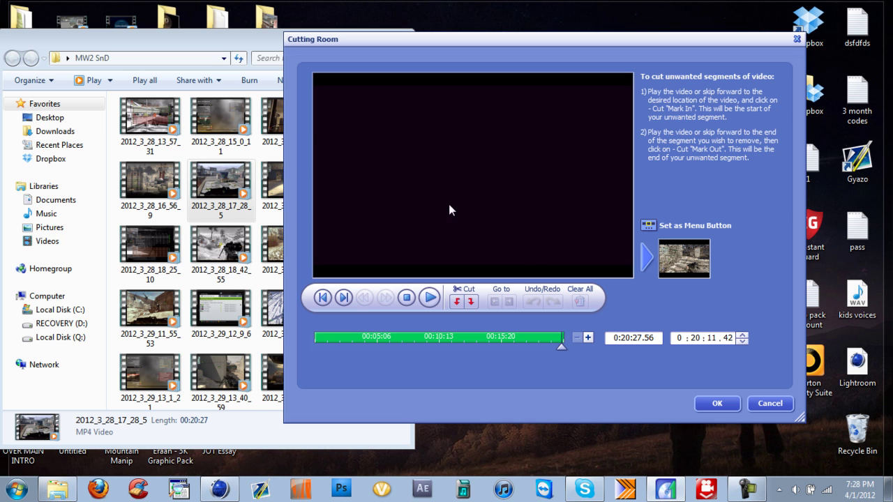
click(459, 307)
drag(559, 349, 474, 347)
drag(359, 351, 293, 346)
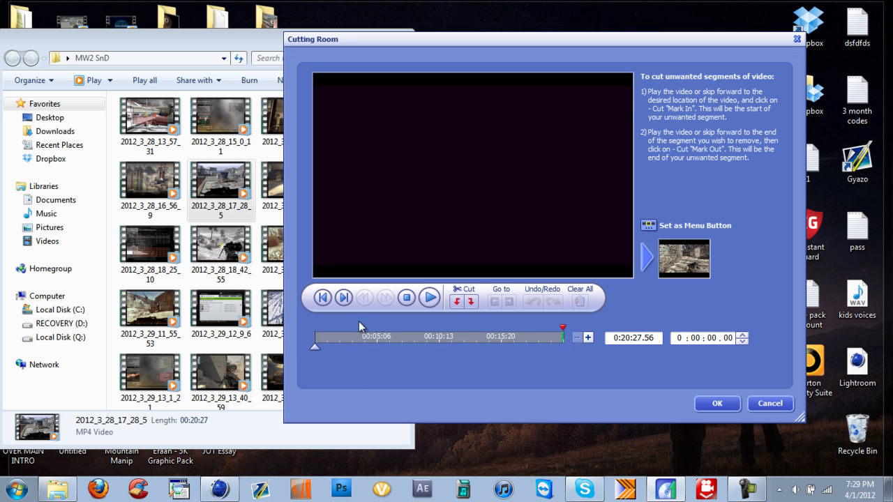
click(471, 301)
Step: Apply the marked cut and play the remaining clip, pausing at 0:20:22.37
click(582, 303)
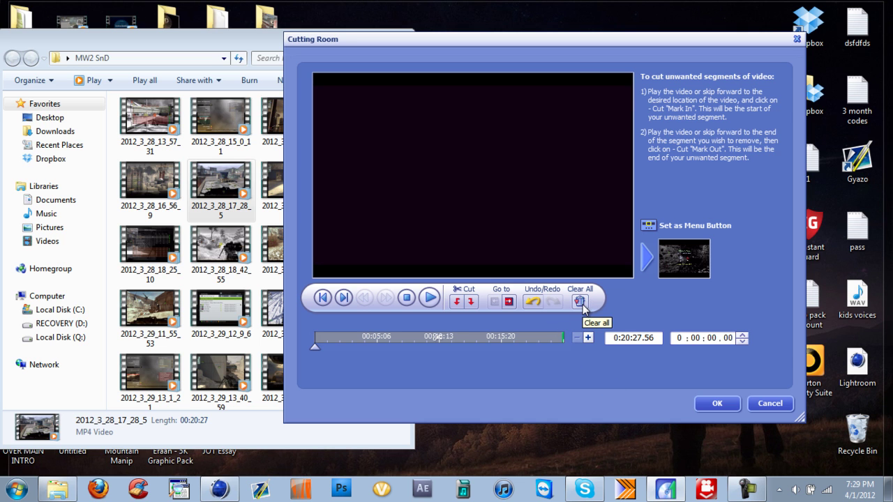
click(381, 337)
drag(377, 344, 562, 344)
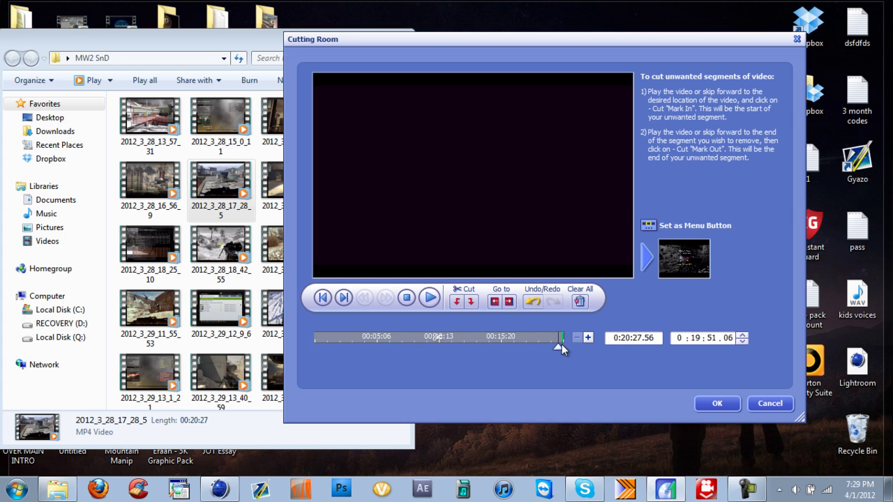
click(431, 297)
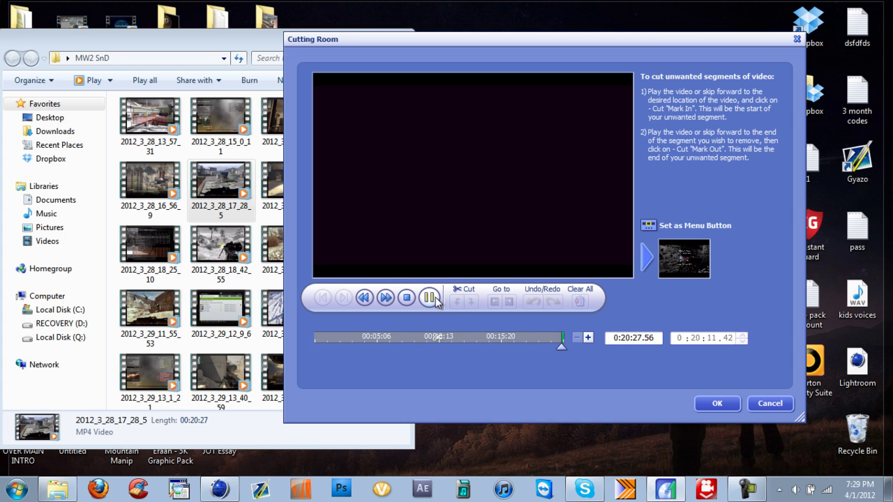
click(431, 298)
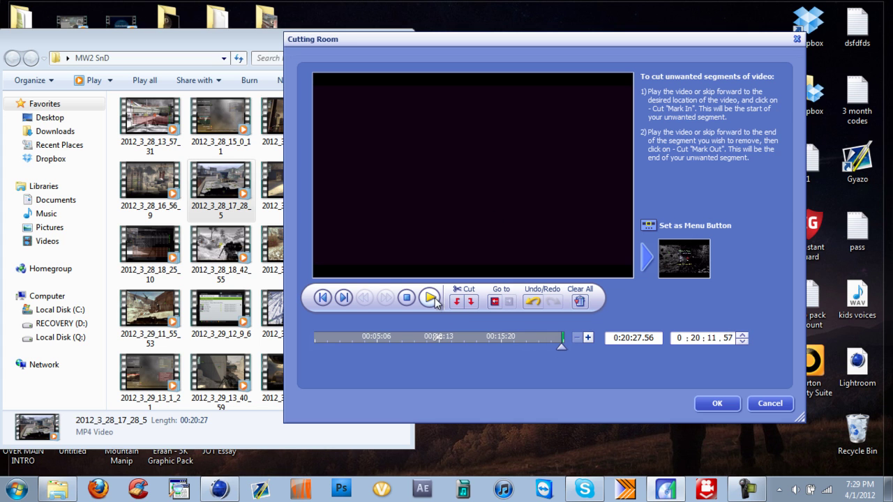
click(429, 299)
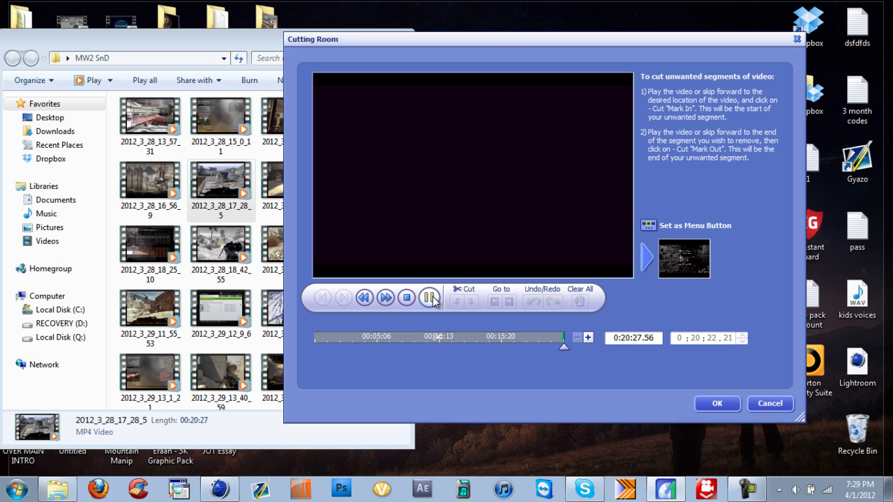
click(432, 298)
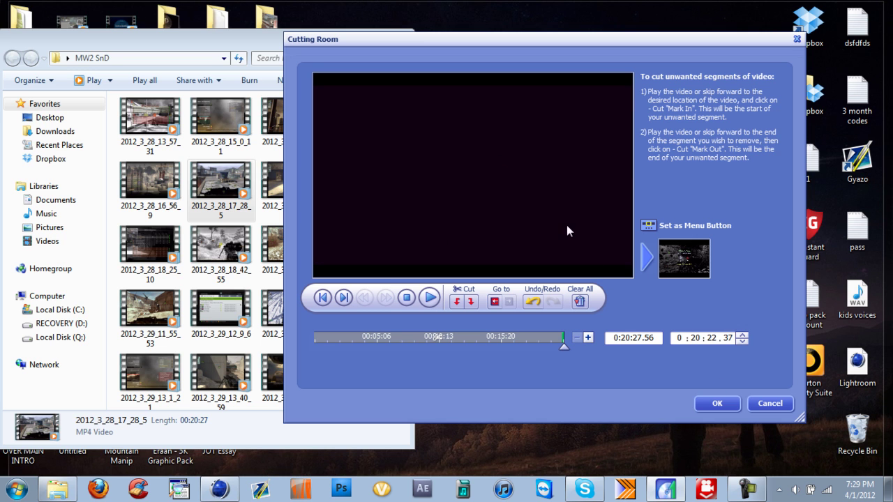
Step: Mark a point at 0:20:22.37, then play on and pause at 0:20:26.32
click(458, 302)
click(743, 335)
click(742, 335)
click(430, 298)
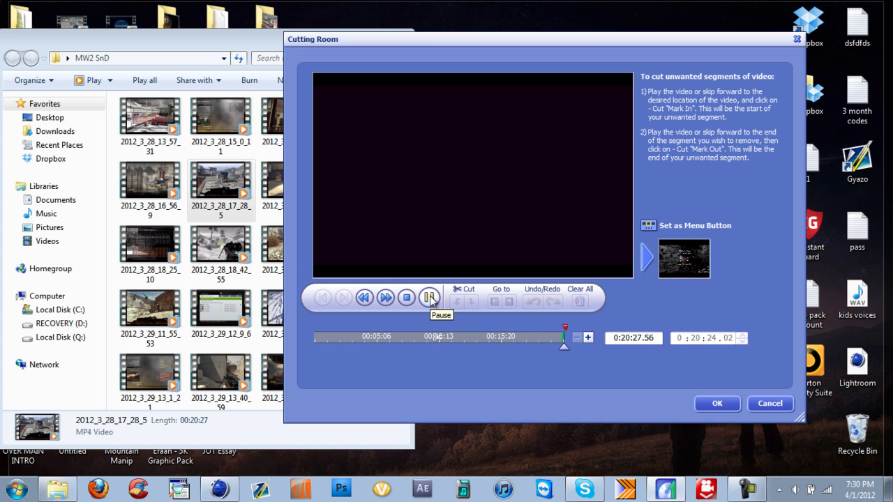
click(430, 298)
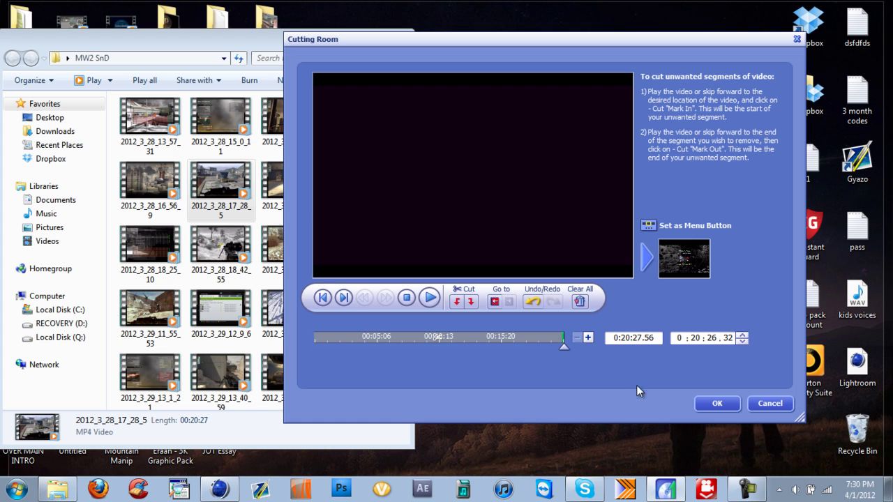
Step: Replay the trimmed clip and accept it, bringing disc usage down to 21.58 MB
click(428, 298)
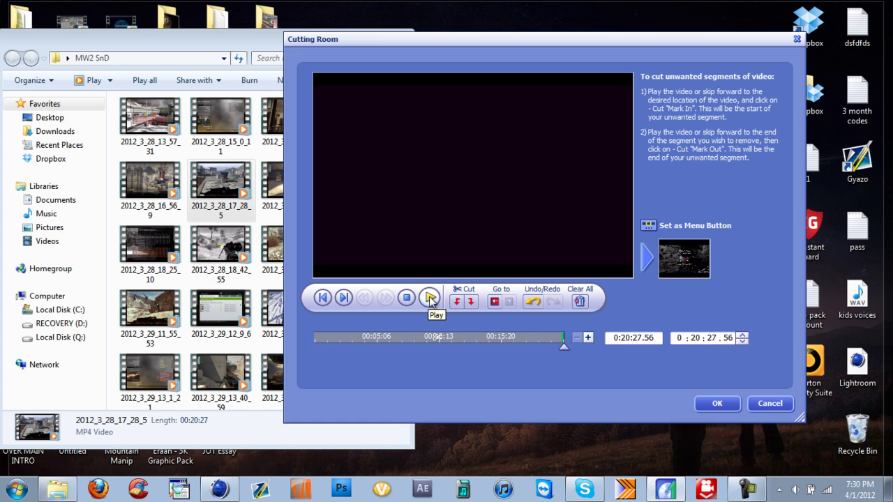
click(430, 298)
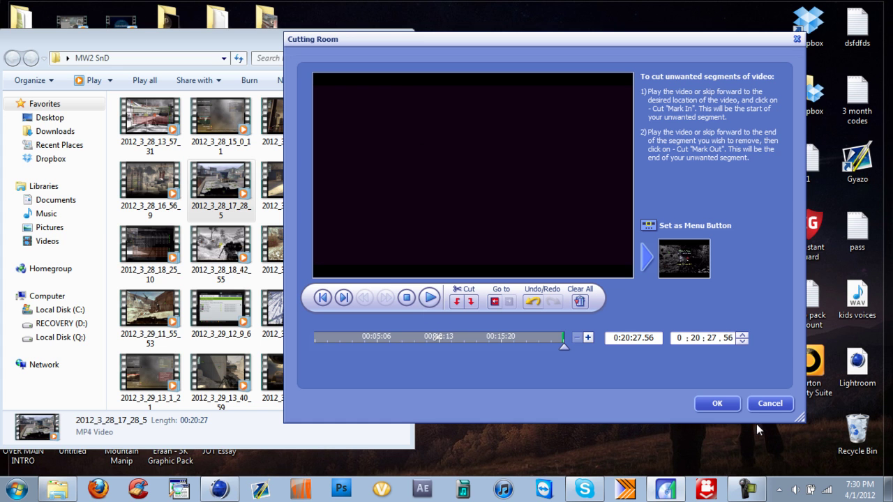
click(722, 403)
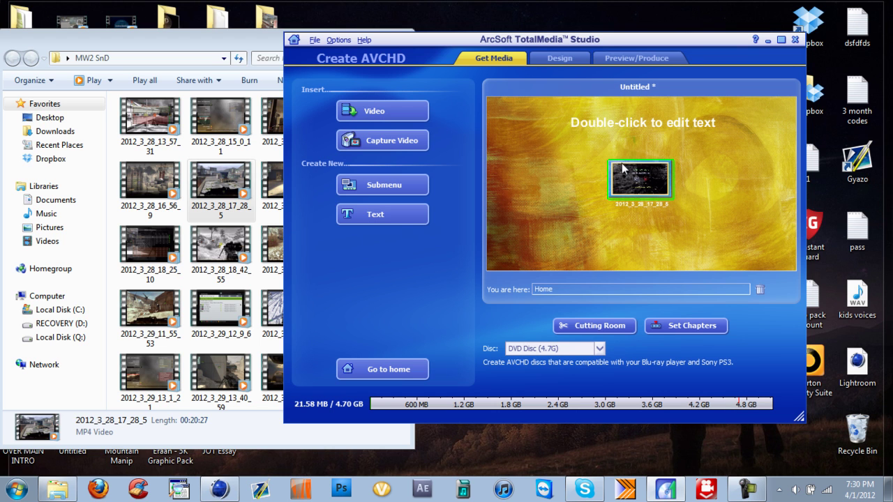
Step: Go to Preview/Produce, permanently dismiss the preview warning, and start the burn
click(632, 57)
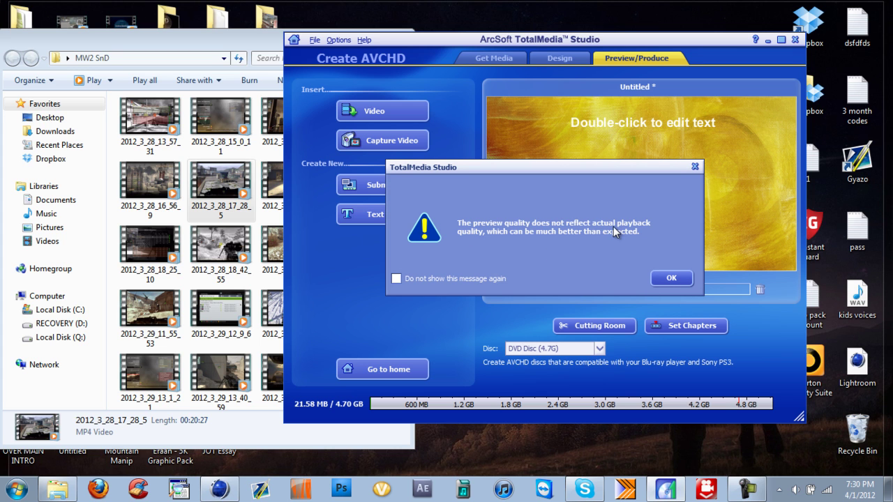
click(397, 278)
click(670, 278)
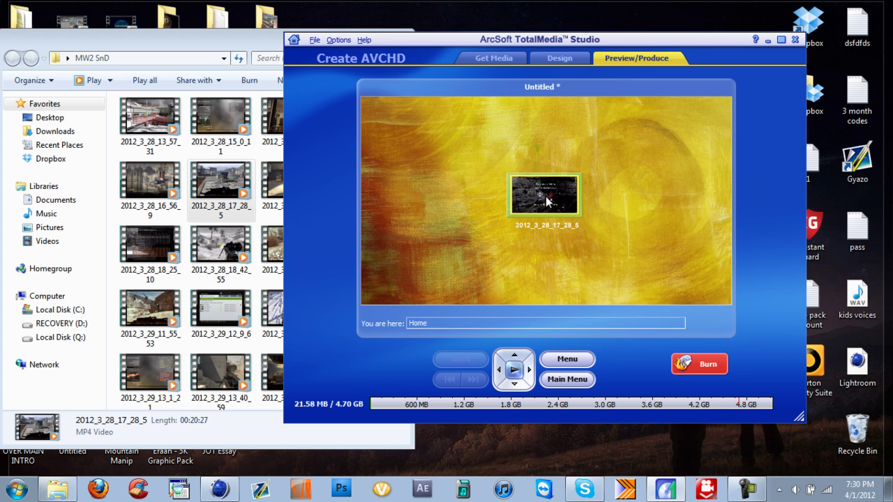
click(708, 366)
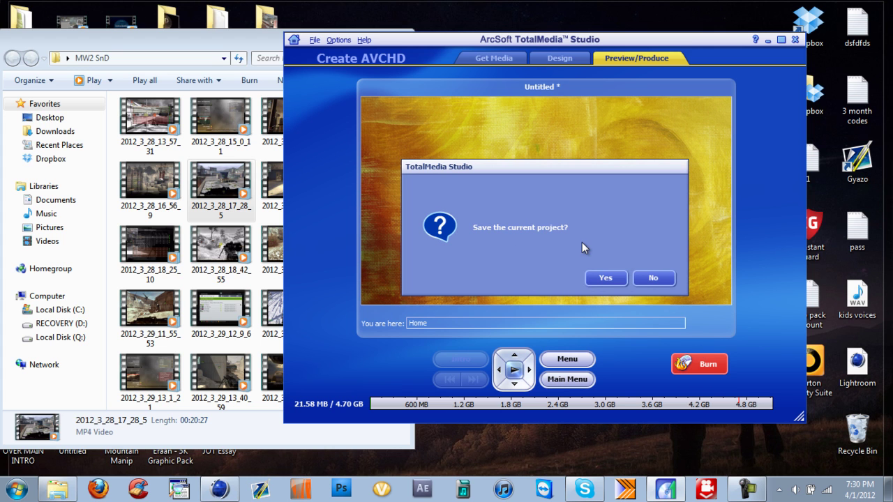
Step: Skip saving the project and set the disc label to 'des favela walb'
click(649, 278)
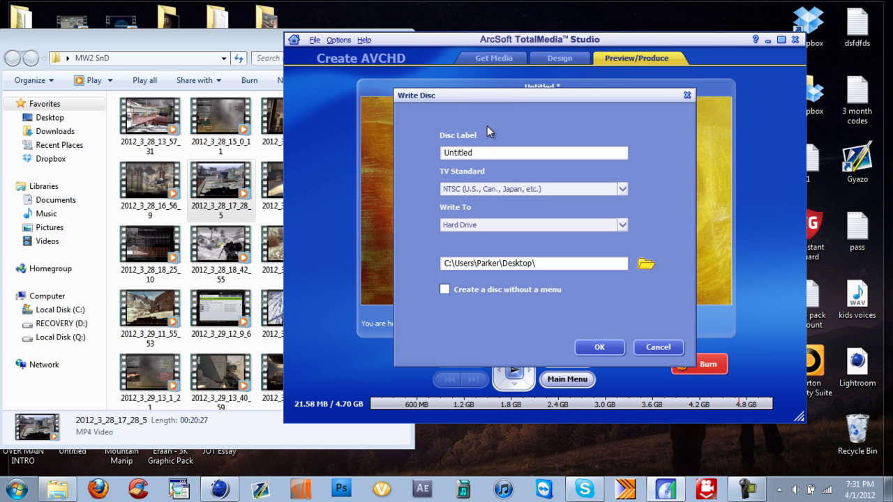
drag(490, 157, 419, 159)
text(des)
text( favela)
text( wall)
key(BackSpace)
text(b)
Step: Keep NTSC, write to the hard drive's Desktop folder, and confirm the settings
click(464, 190)
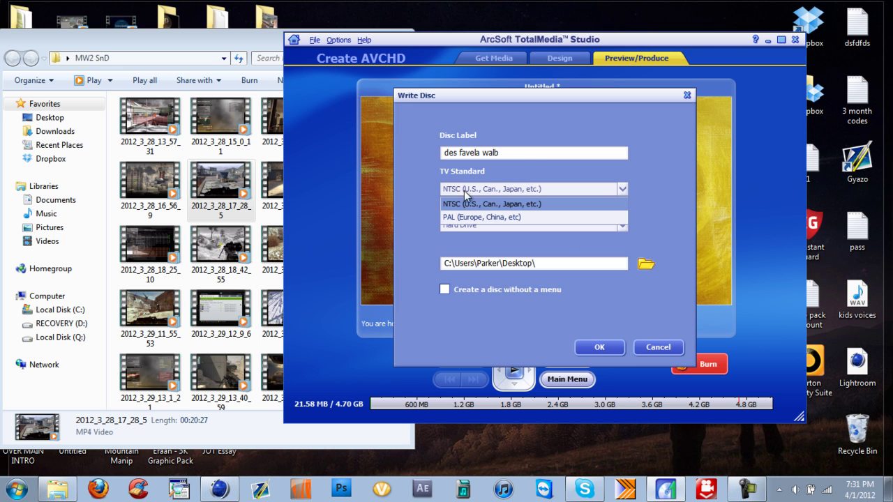
click(471, 203)
click(482, 221)
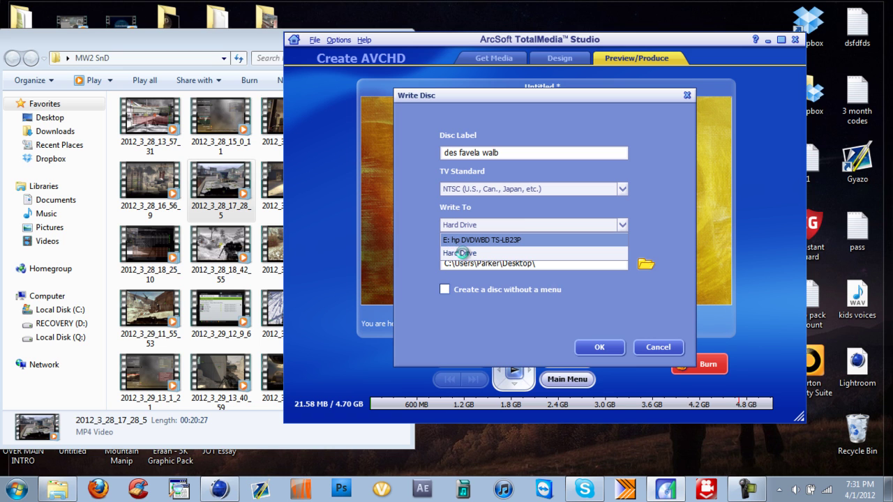
click(474, 239)
click(474, 225)
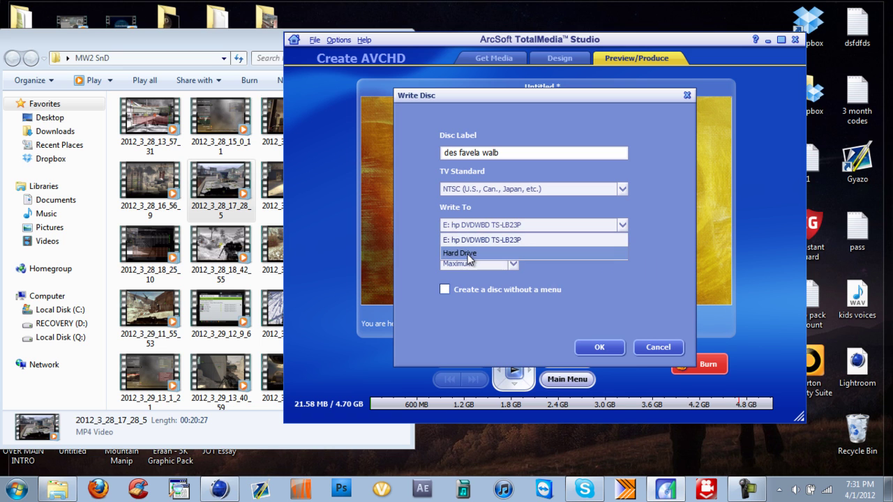
click(474, 248)
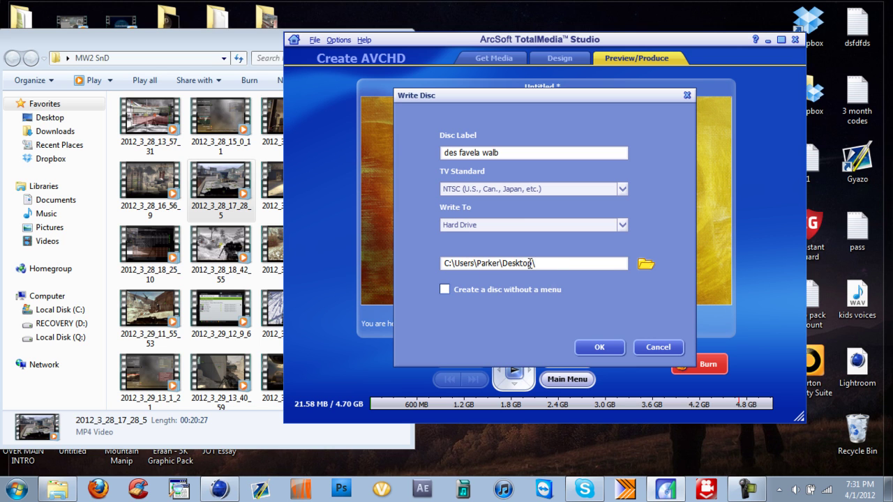
click(642, 264)
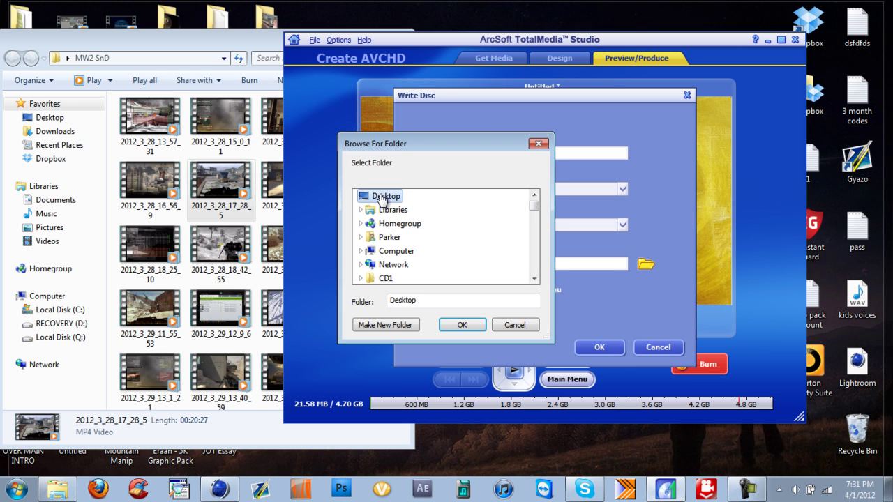
click(466, 326)
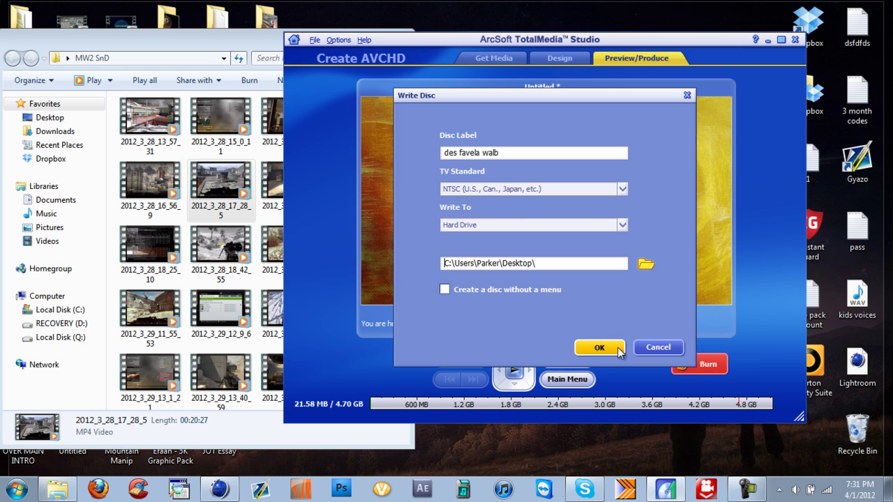
click(653, 353)
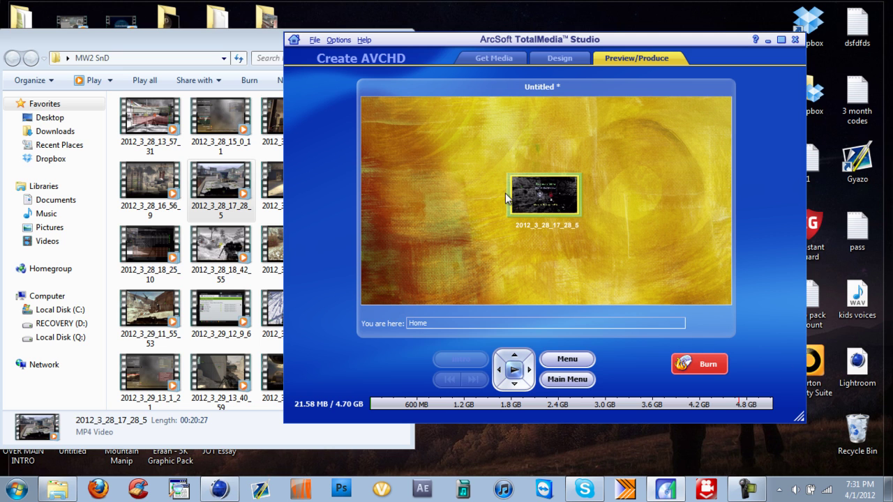
Step: Close the studio without saving, close the MW2 SnD window, and minimize TotalMedia
click(794, 39)
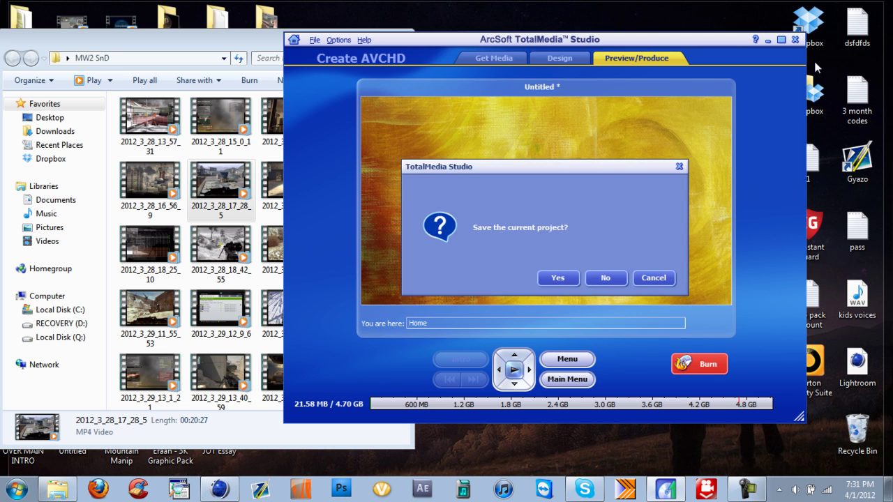
click(605, 277)
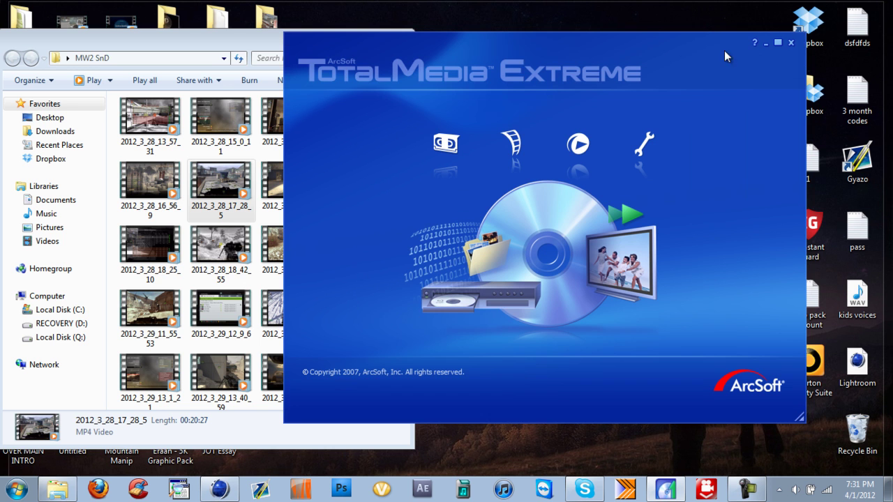
click(211, 39)
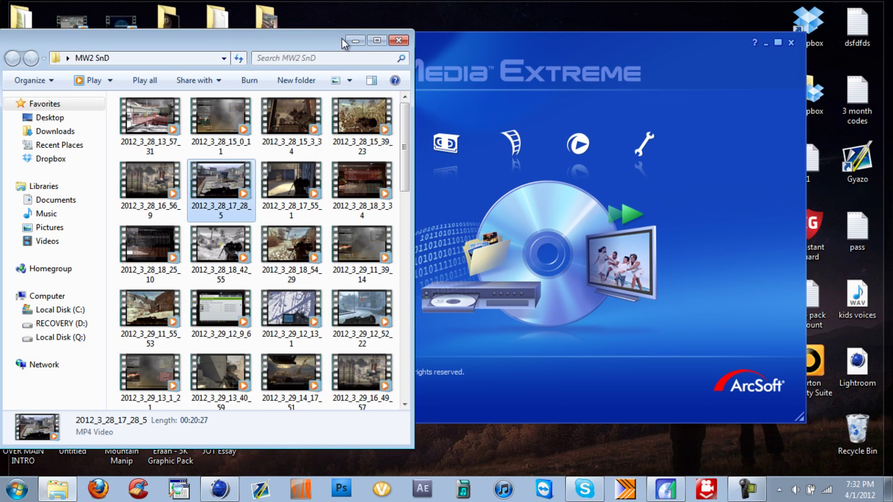
key(alt+F4)
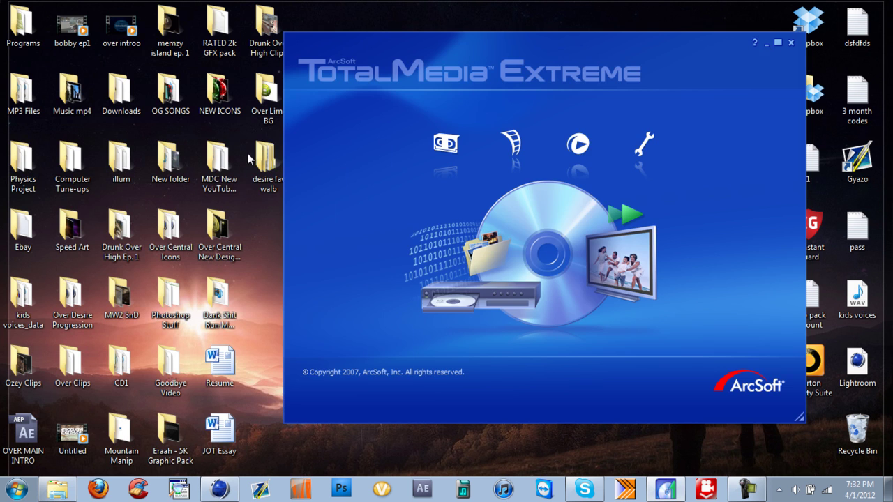
click(767, 47)
Step: Open the desire fav walb output folder down to BDMV\STREAM
double_click(285, 169)
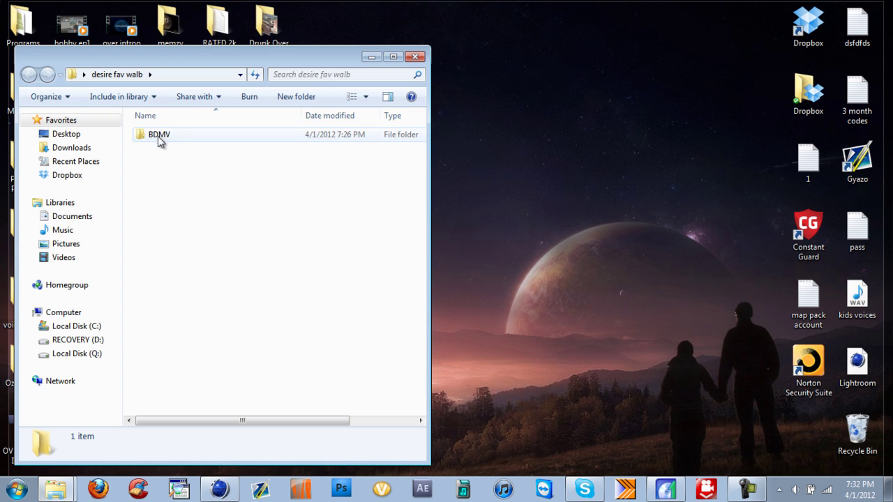
drag(132, 66, 479, 68)
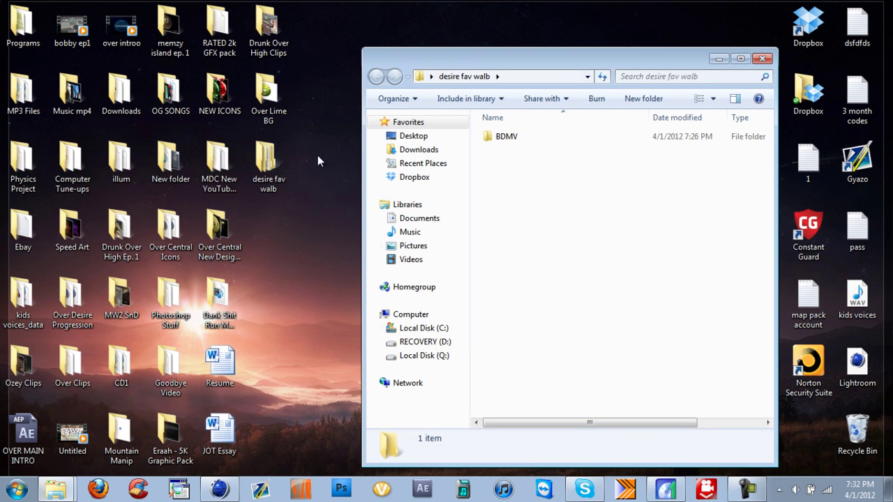
double_click(507, 138)
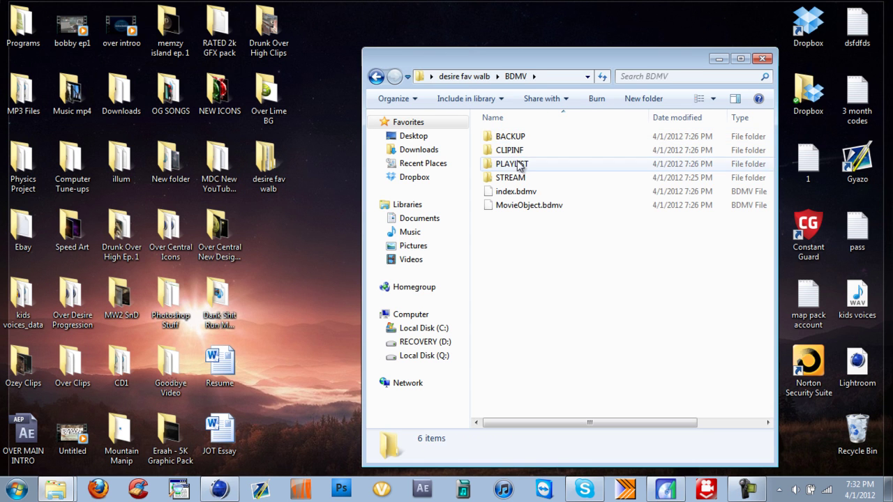
double_click(512, 179)
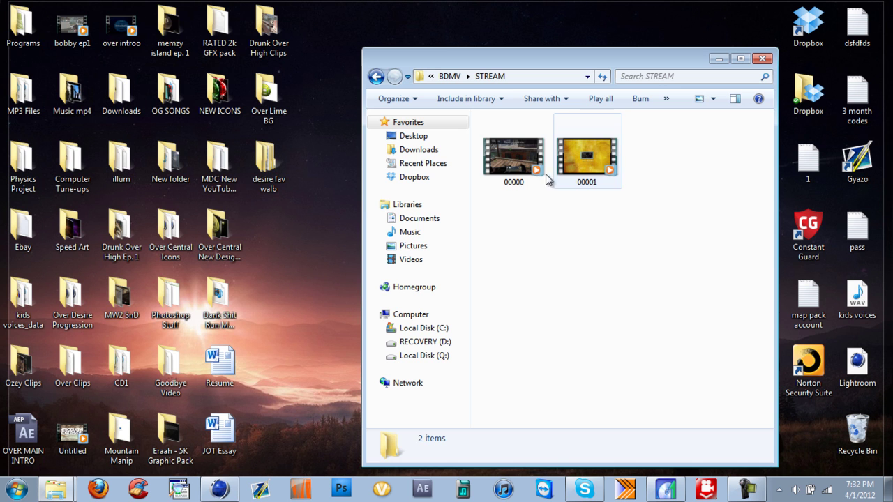
Step: Rename stream file 00000 to 'desire favela wallbang'
click(511, 164)
right_click(511, 164)
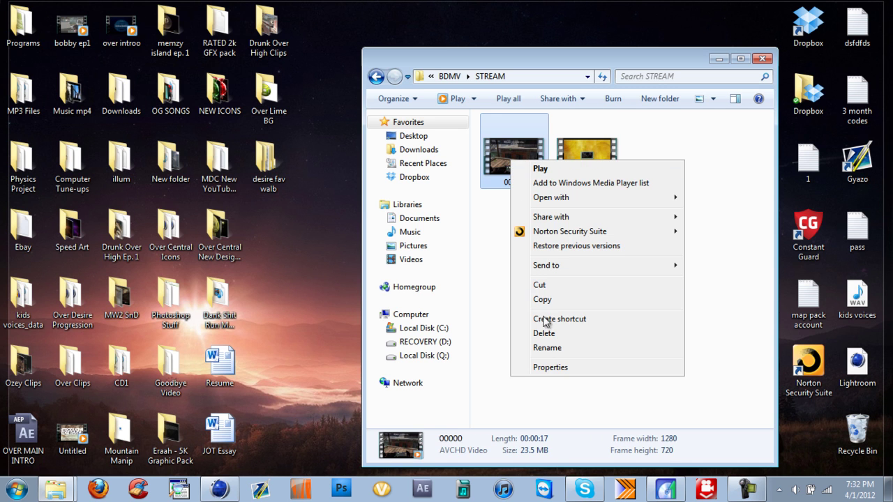
click(550, 344)
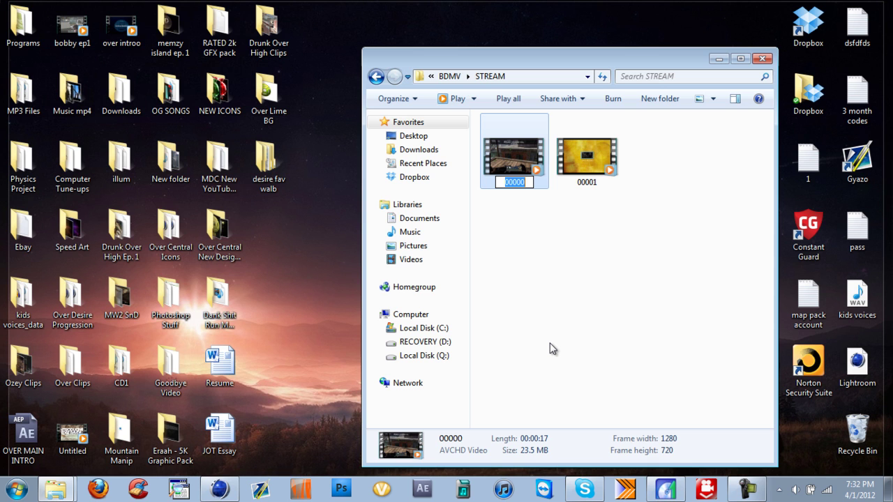
text(desire )
text(favela wallb)
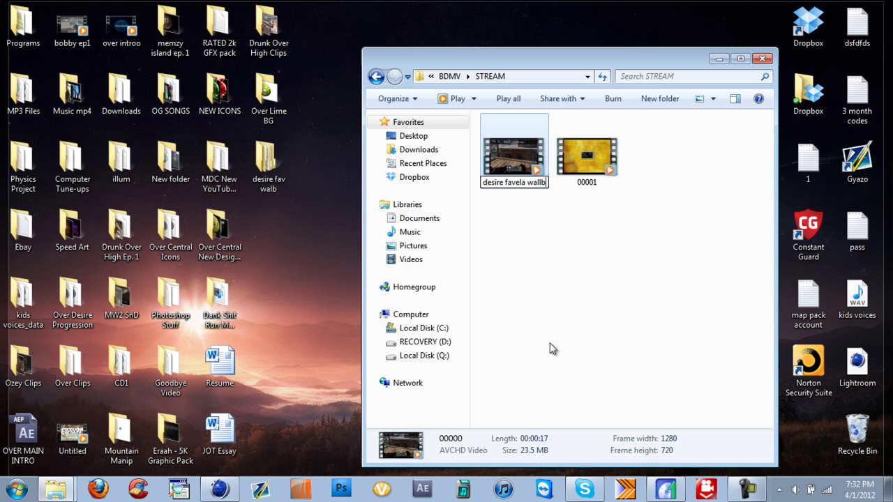
text(ang)
click(544, 258)
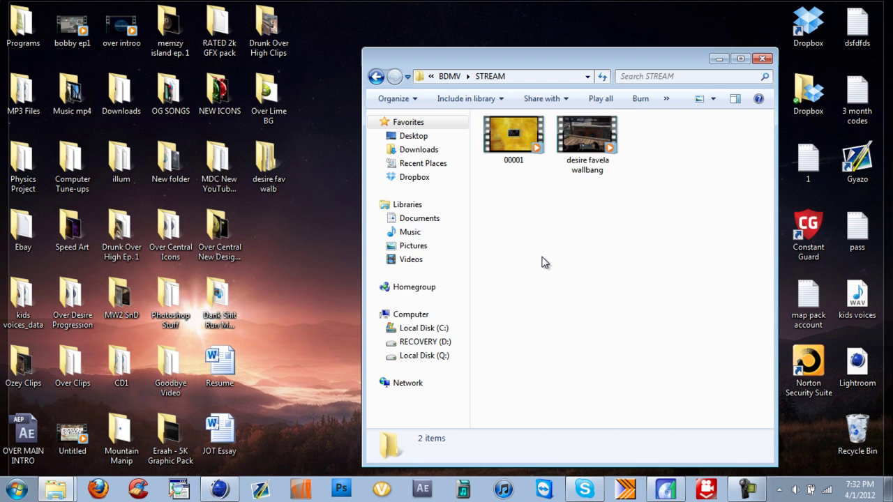
Step: Copy the renamed desire favela wallbang clip
drag(600, 62, 420, 36)
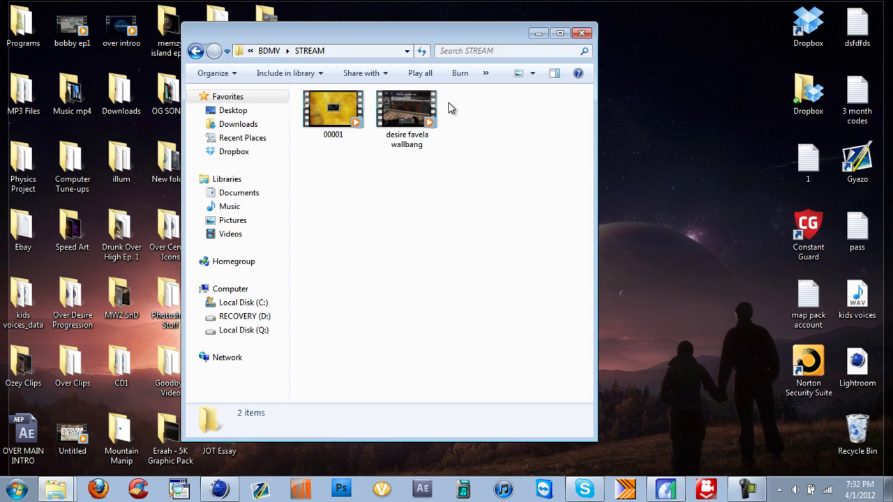
right_click(404, 109)
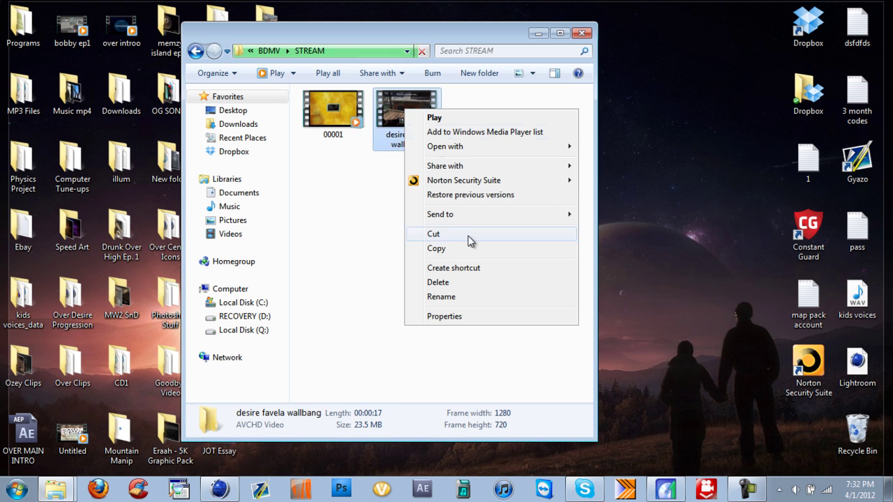
click(453, 253)
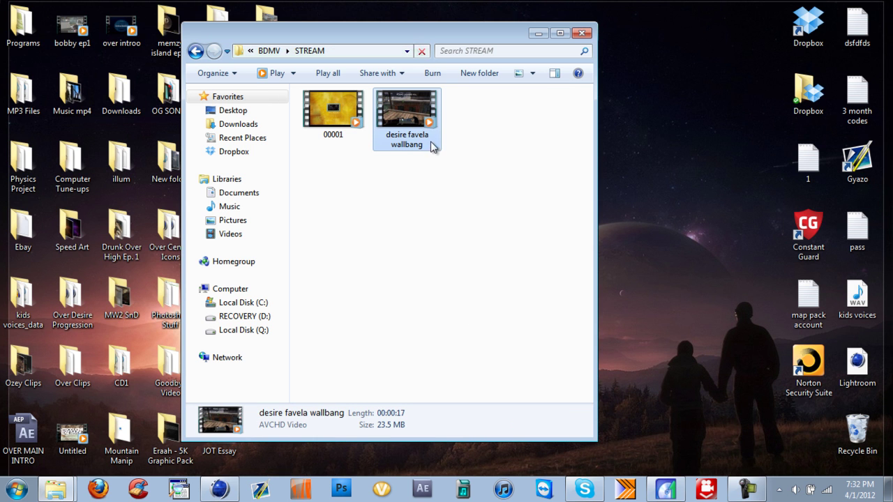
Step: Paste the desire favela wallbang clip into the Dropbox Overtime Ep. 8 folder
double_click(810, 91)
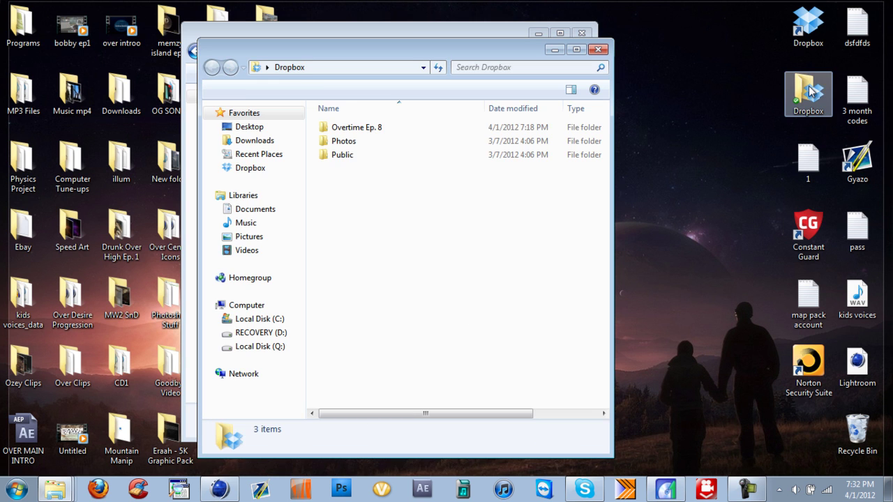
double_click(370, 125)
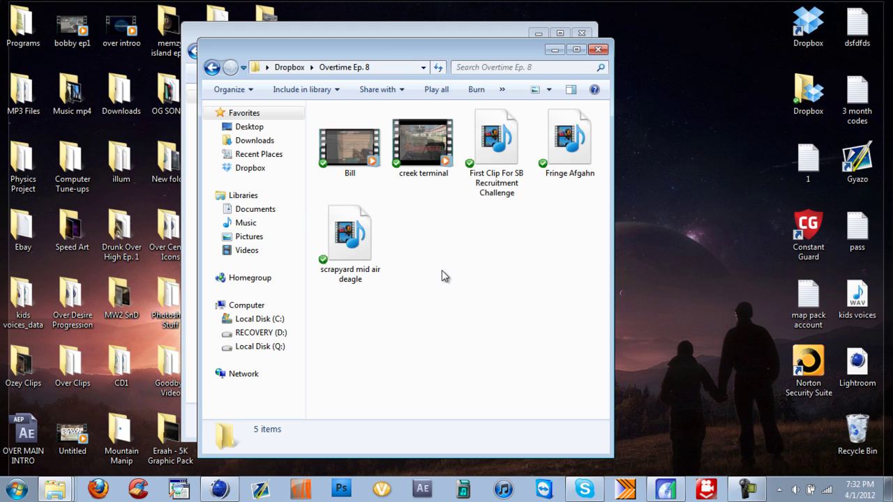
right_click(424, 242)
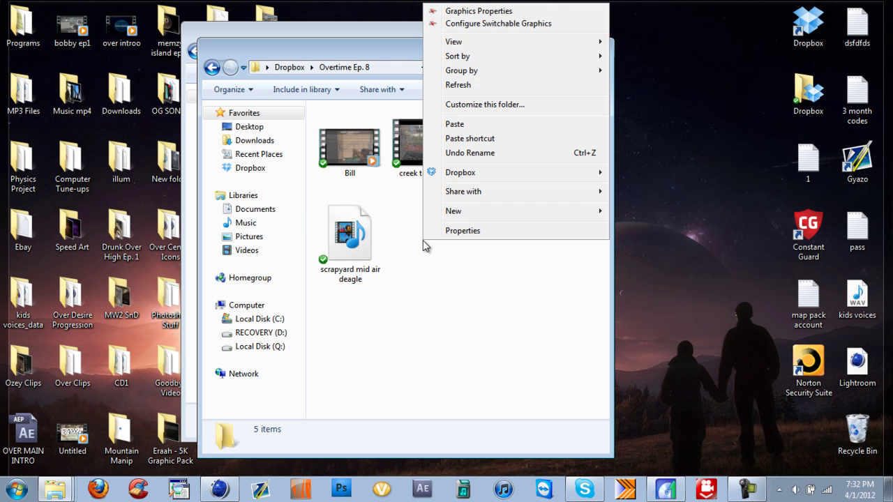
click(465, 126)
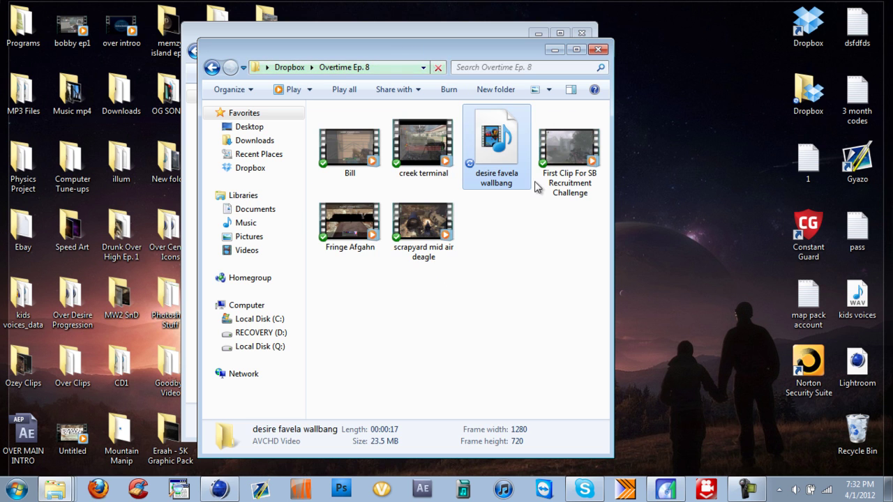
Step: Arrange the folder windows side by side, then close the STREAM window
mouse_move(466, 44)
mouse_down()
mouse_move(673, 51)
mouse_move(760, 40)
mouse_up()
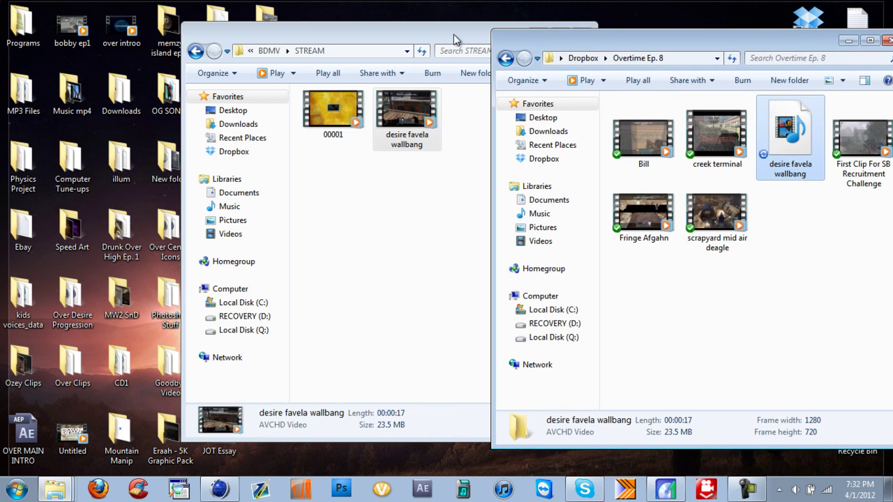
drag(457, 36, 252, 44)
drag(670, 40, 570, 44)
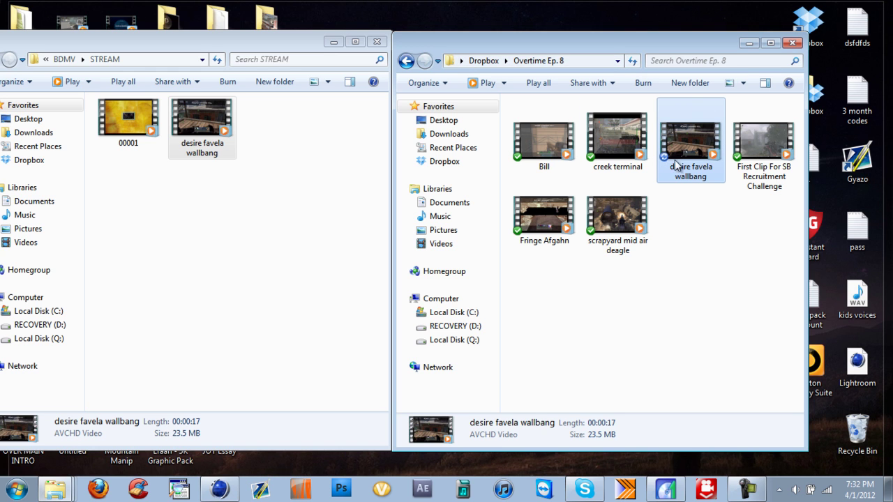
click(315, 39)
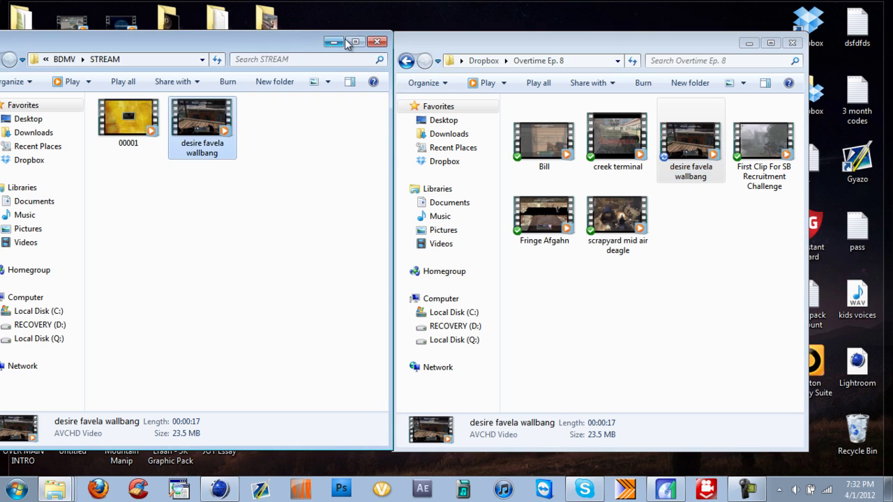
click(368, 39)
drag(481, 47, 382, 48)
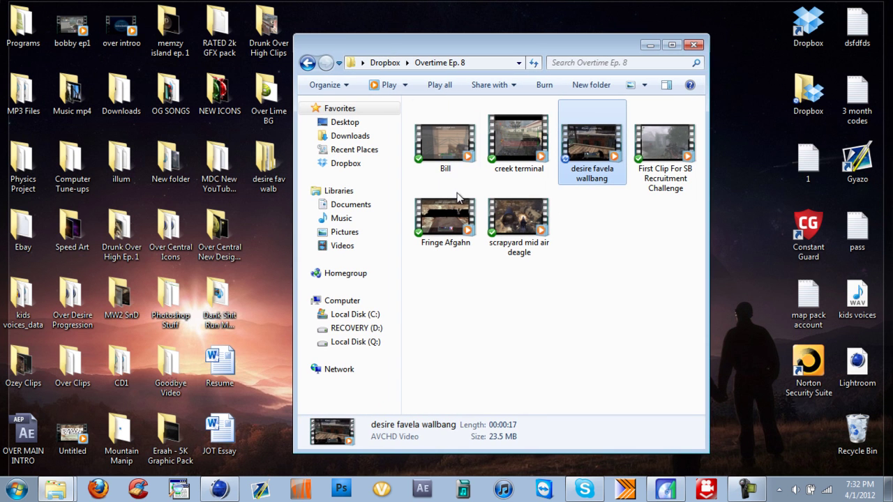
click(753, 492)
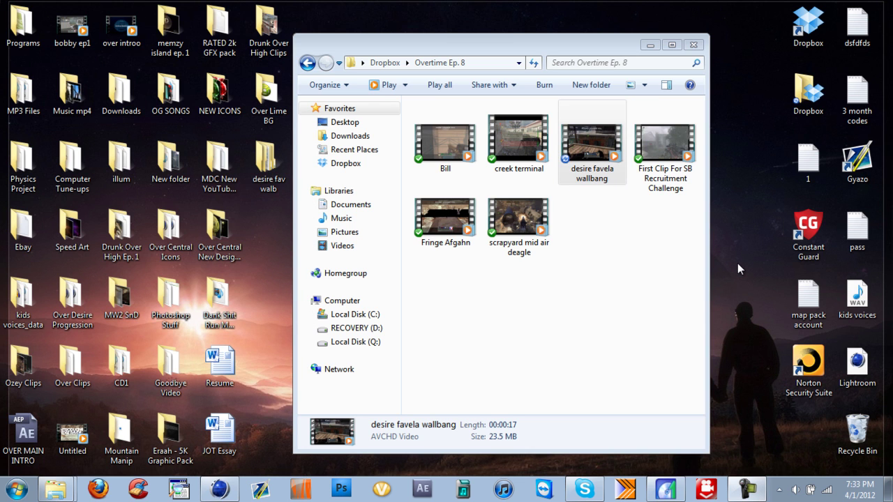
click(586, 185)
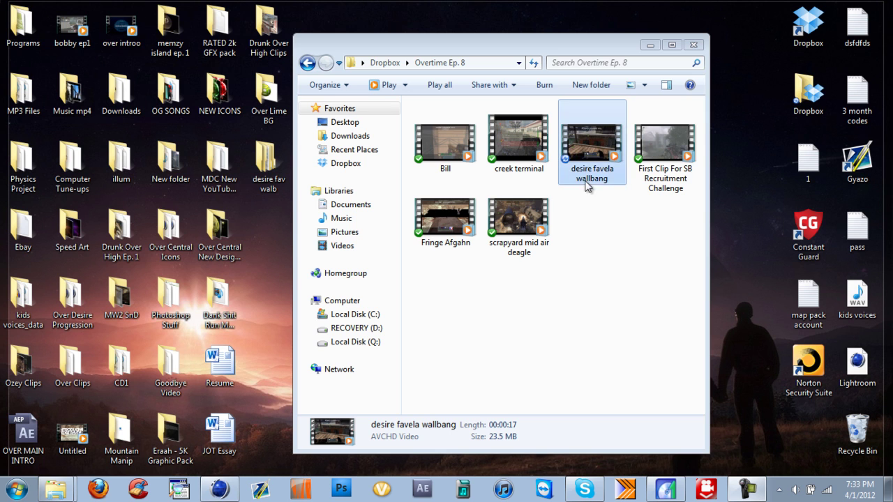